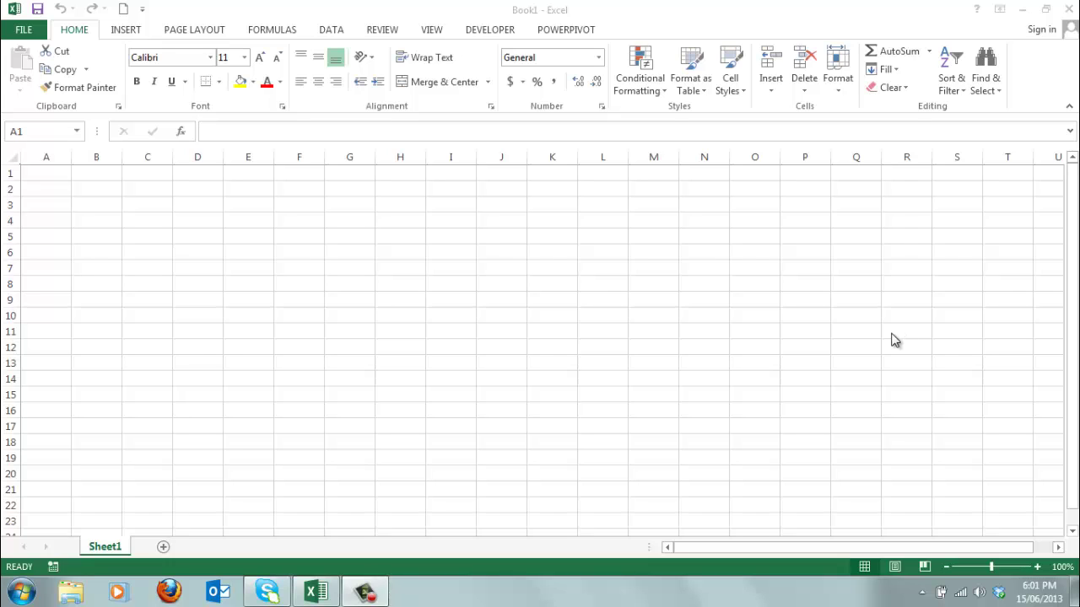
# Step: Enter the headings Name in A1, Age in B1 and Tel.X in C1
pyautogui.doubleClick(48, 174)
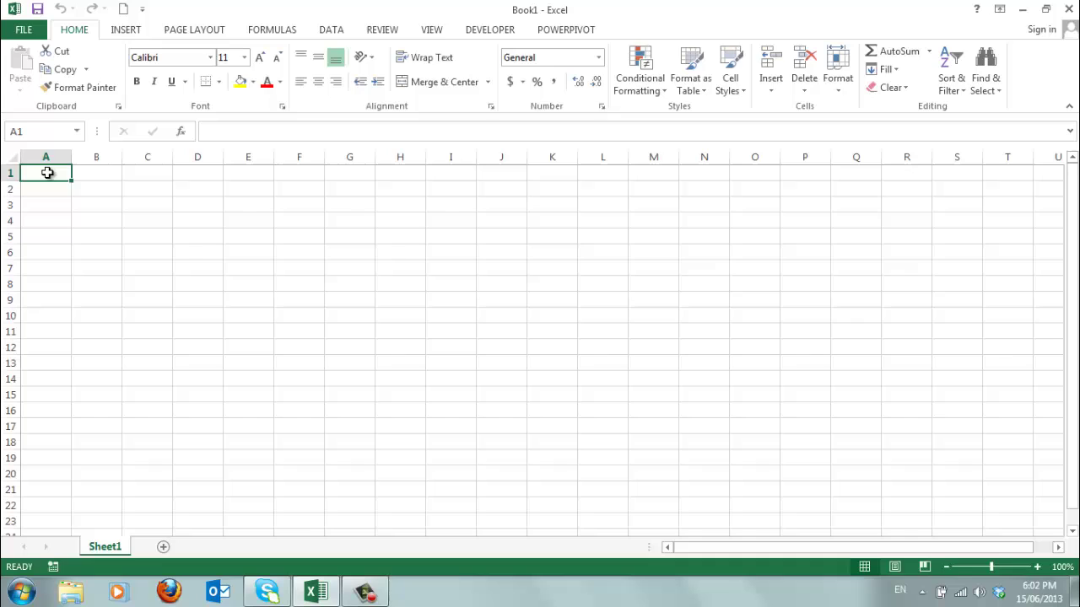
pyautogui.write('Name')
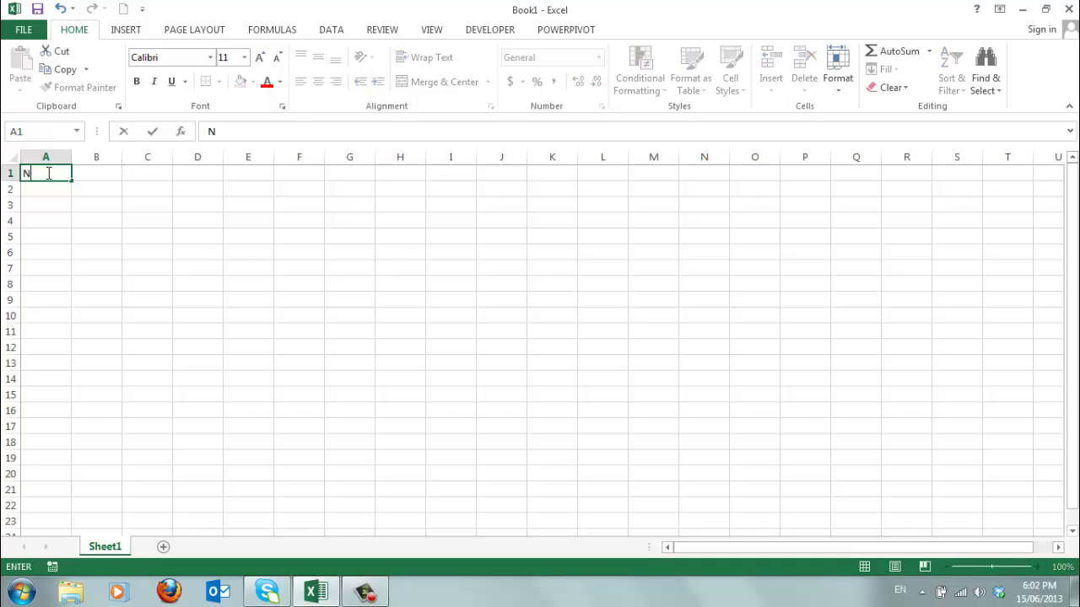
pyautogui.click(98, 173)
pyautogui.write('Age')
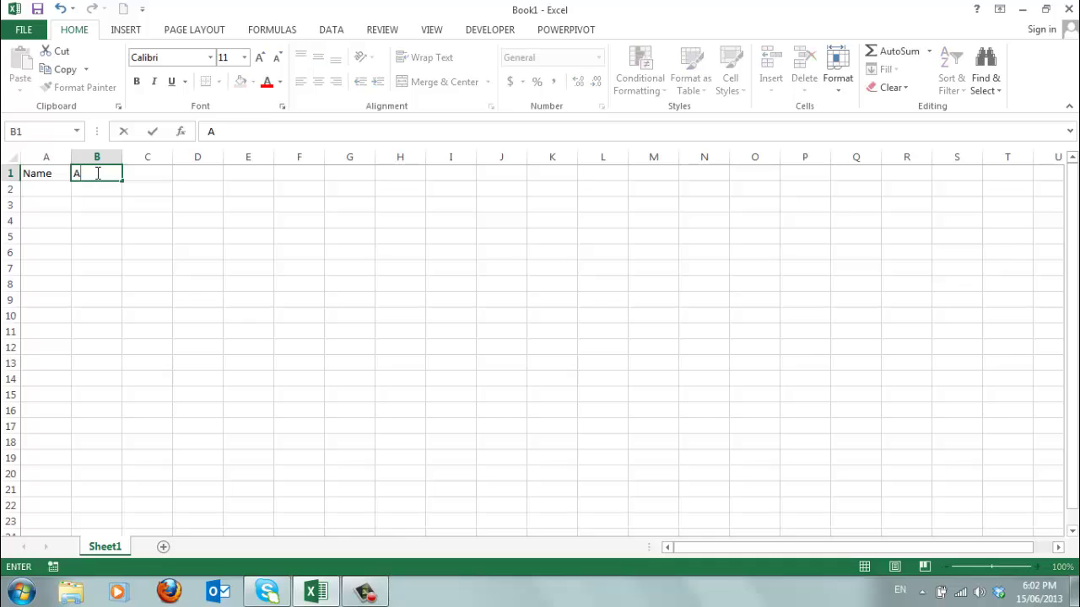
pyautogui.click(142, 173)
pyautogui.write('T')
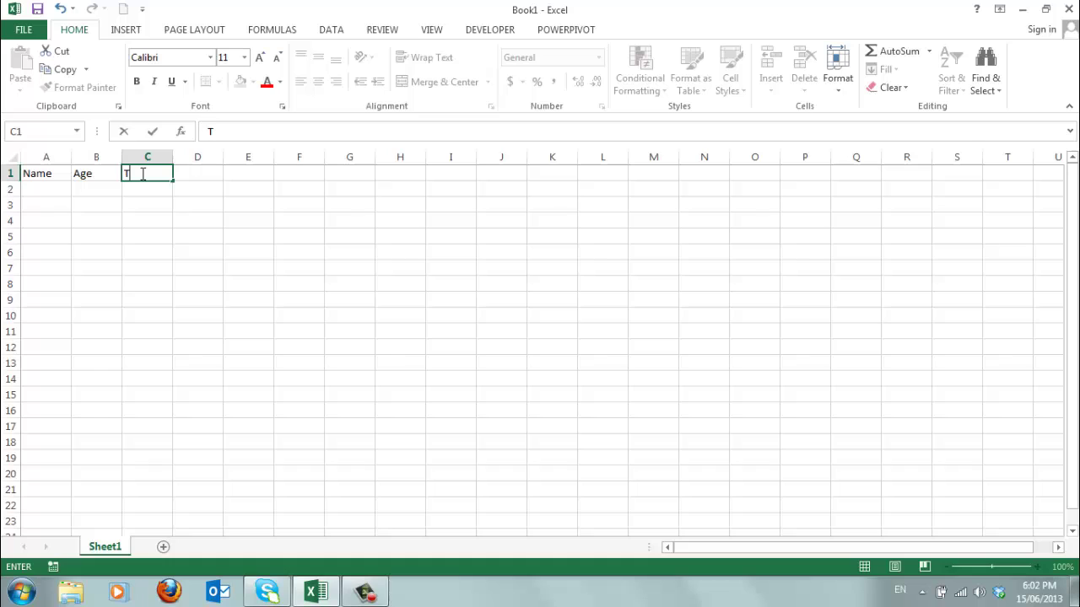
pyautogui.write('el.X')
# Step: Select the range A2:C17 under the Name, Age and Tel.X headings
pyautogui.click(65, 192)
pyautogui.moveTo(65, 191); pyautogui.dragTo(146, 428)
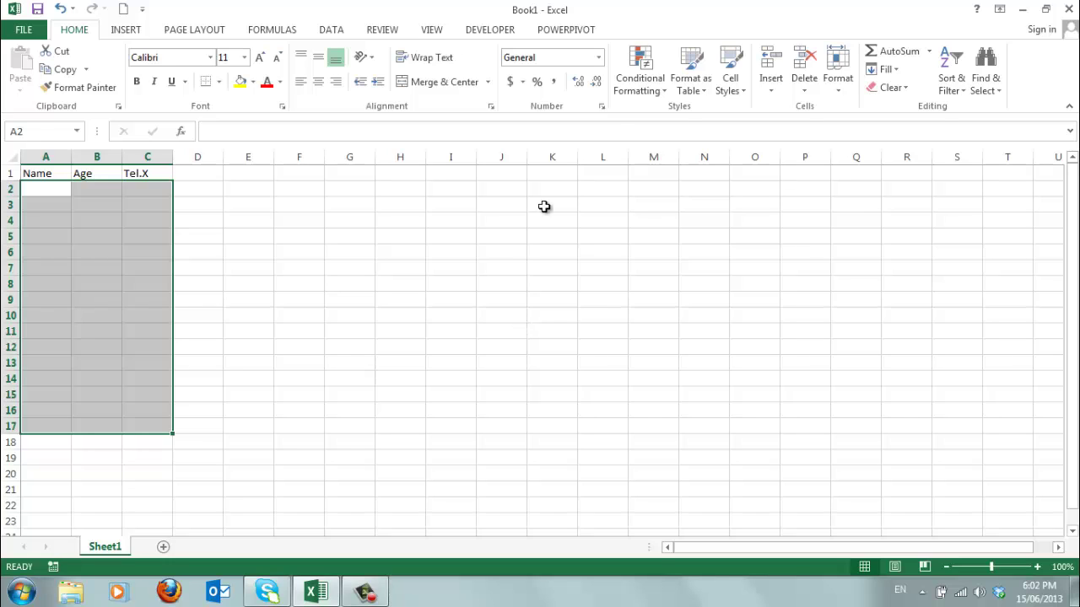
# Step: Clear the Locked option for A2:C17 on the Format Cells Protection tab
pyautogui.click(602, 108)
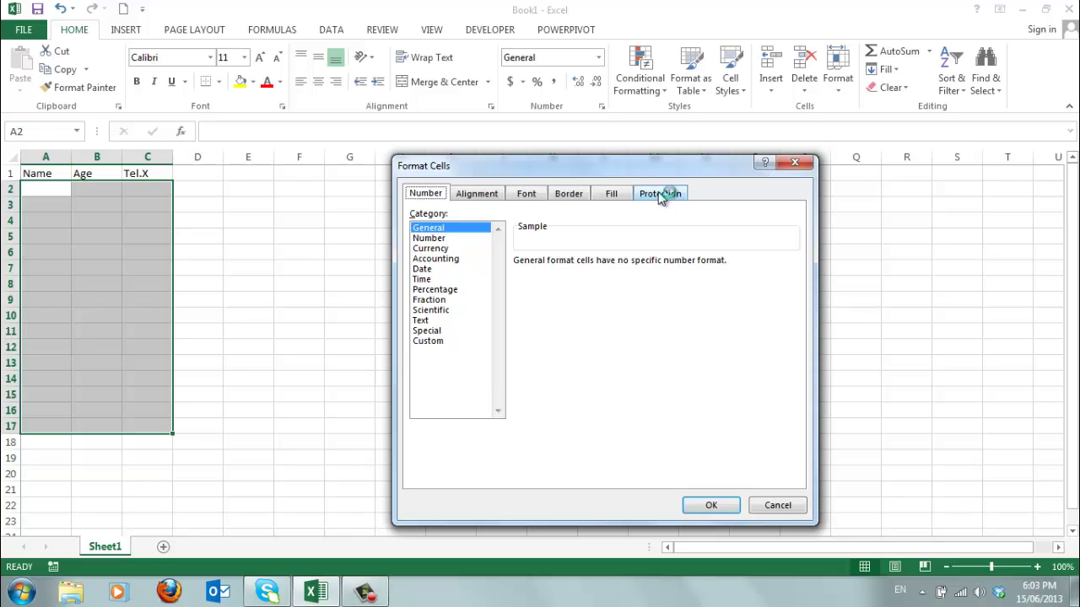
pyautogui.click(661, 197)
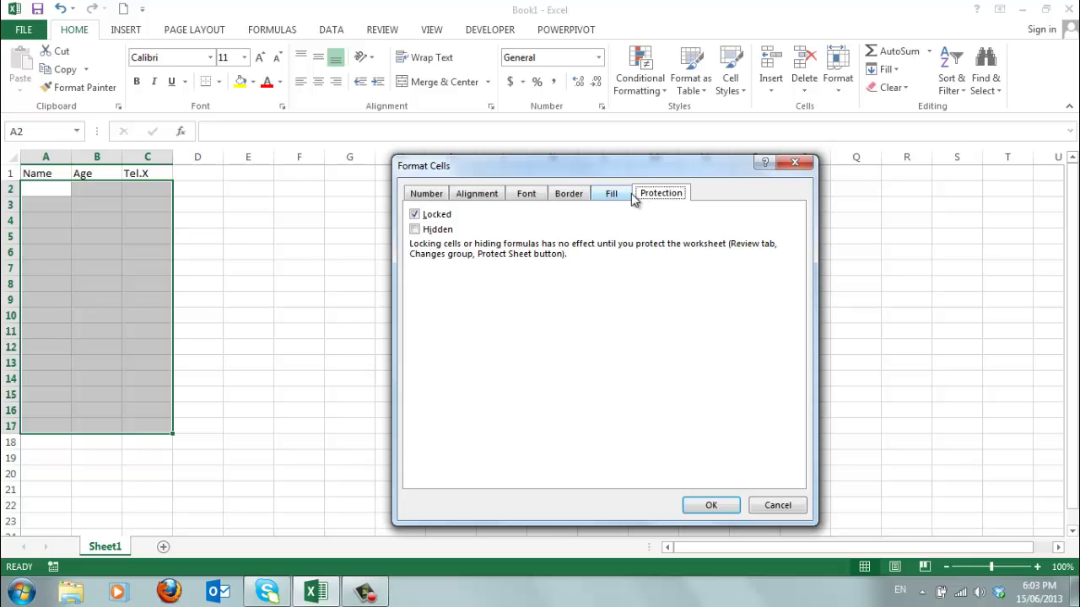
pyautogui.click(415, 215)
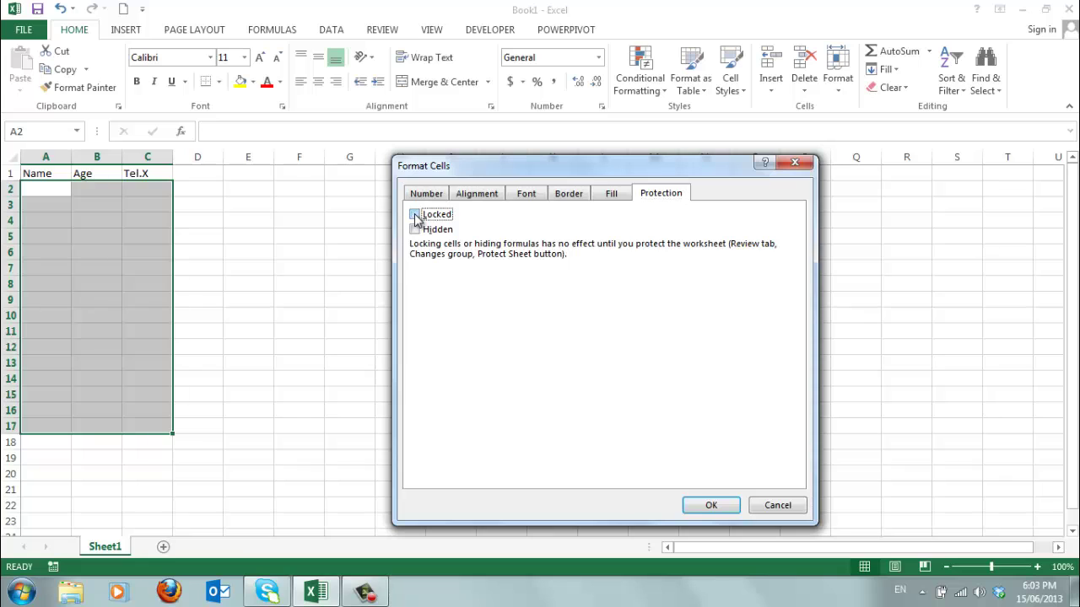
pyautogui.click(706, 508)
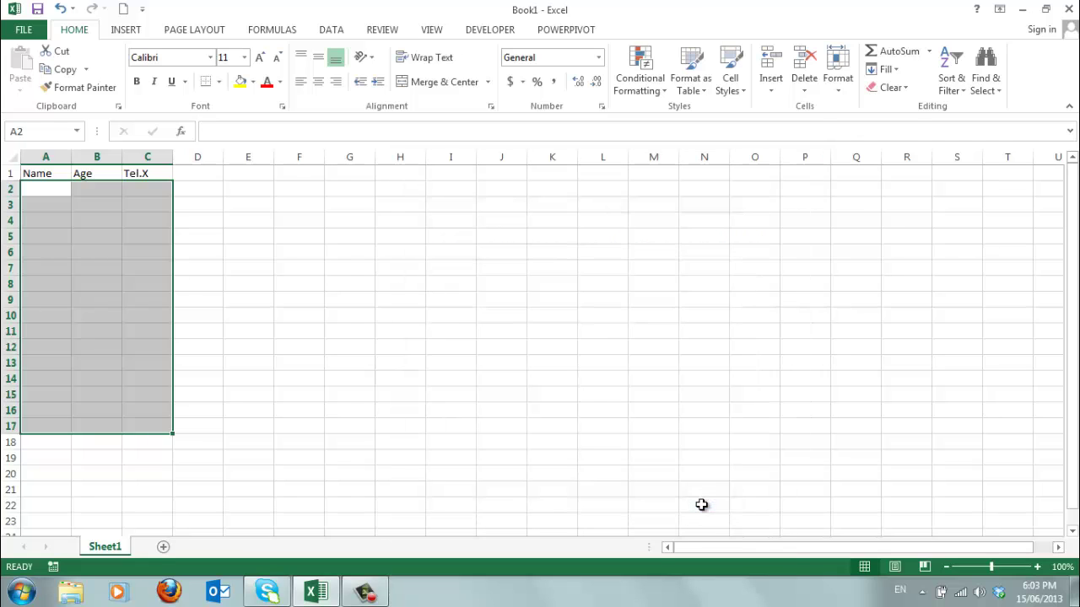
# Step: Protect Sheet1 with a password, allowing only unlocked cells to be selected
pyautogui.click(383, 32)
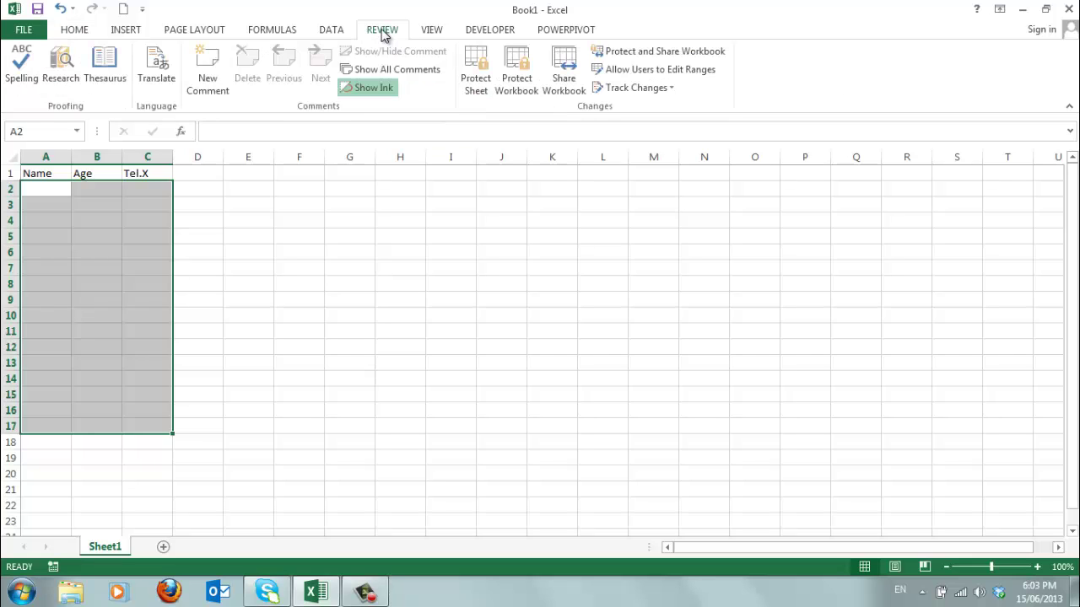
pyautogui.click(477, 68)
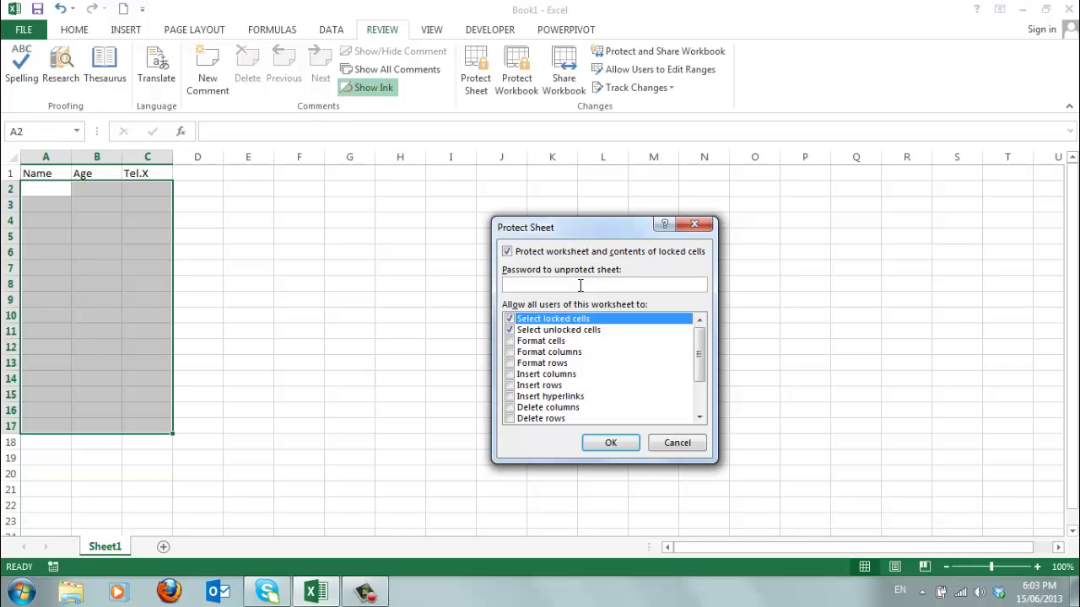
pyautogui.write('12345678')
pyautogui.click(510, 330)
pyautogui.click(603, 448)
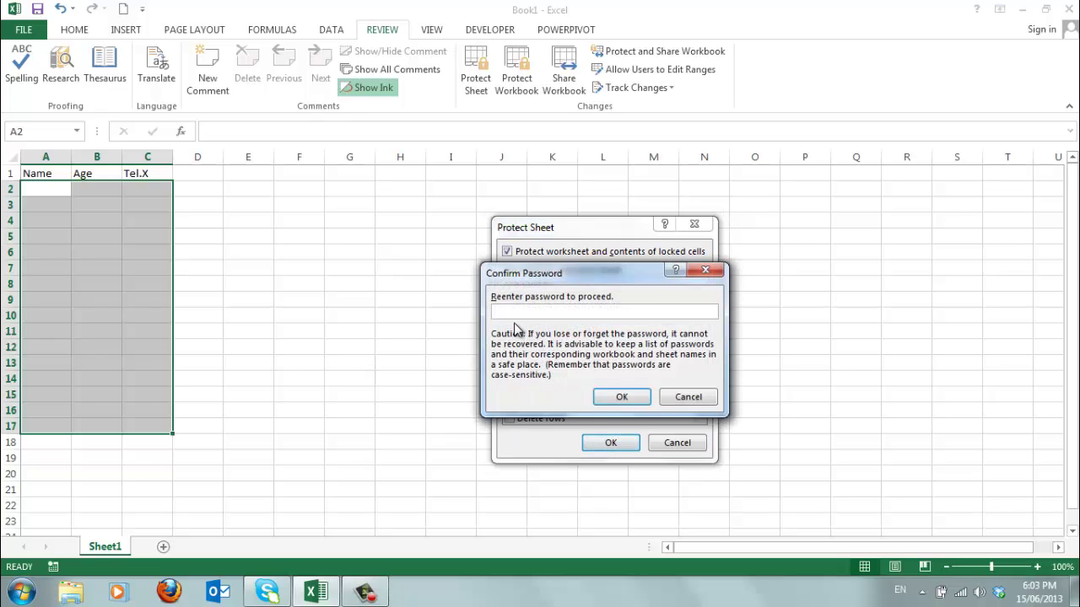
pyautogui.write('********')
pyautogui.click(621, 397)
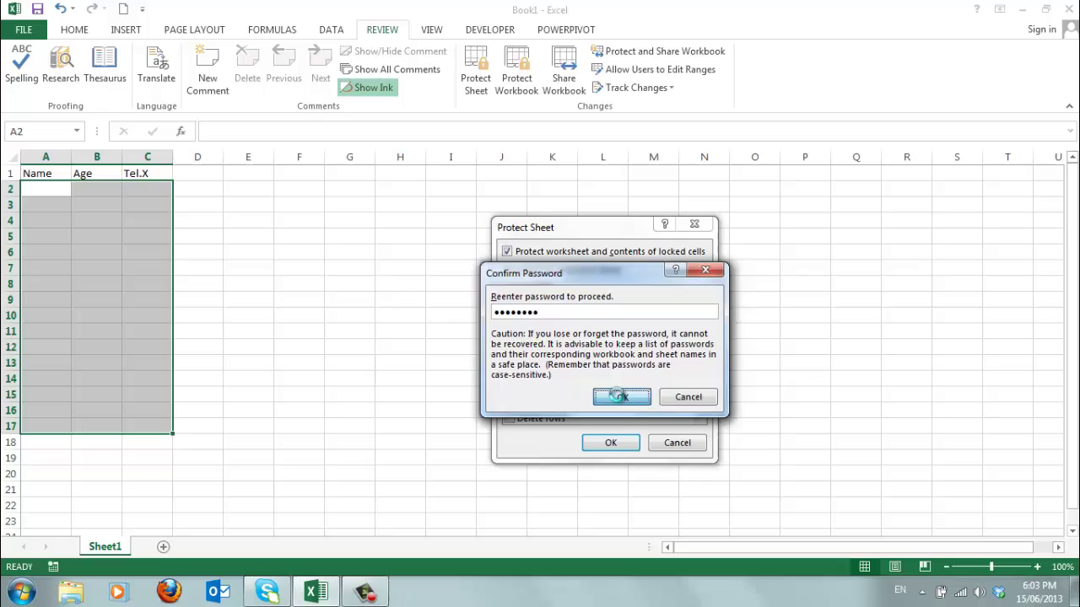
# Step: Enter the first record in row 2: a name, age 45, Tel.X 123
pyautogui.click(46, 188)
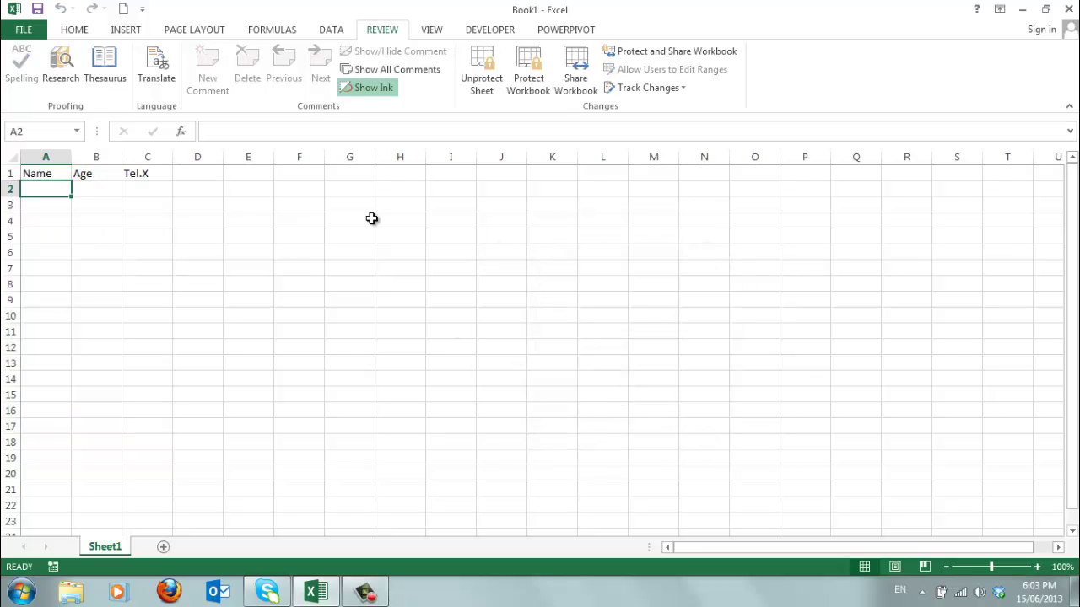
pyautogui.write('Tom')
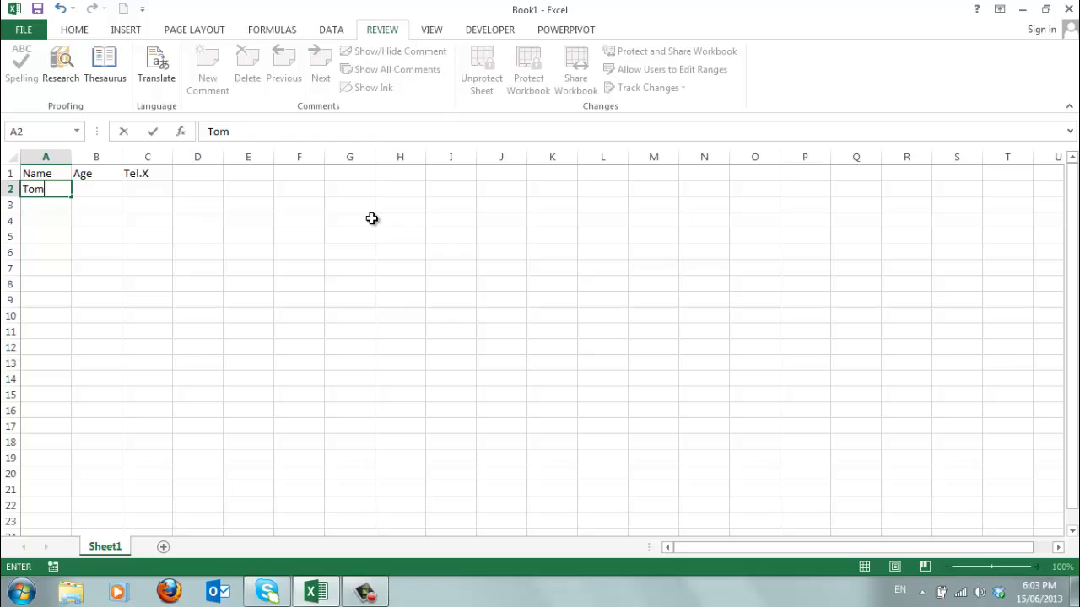
pyautogui.press('Tab')
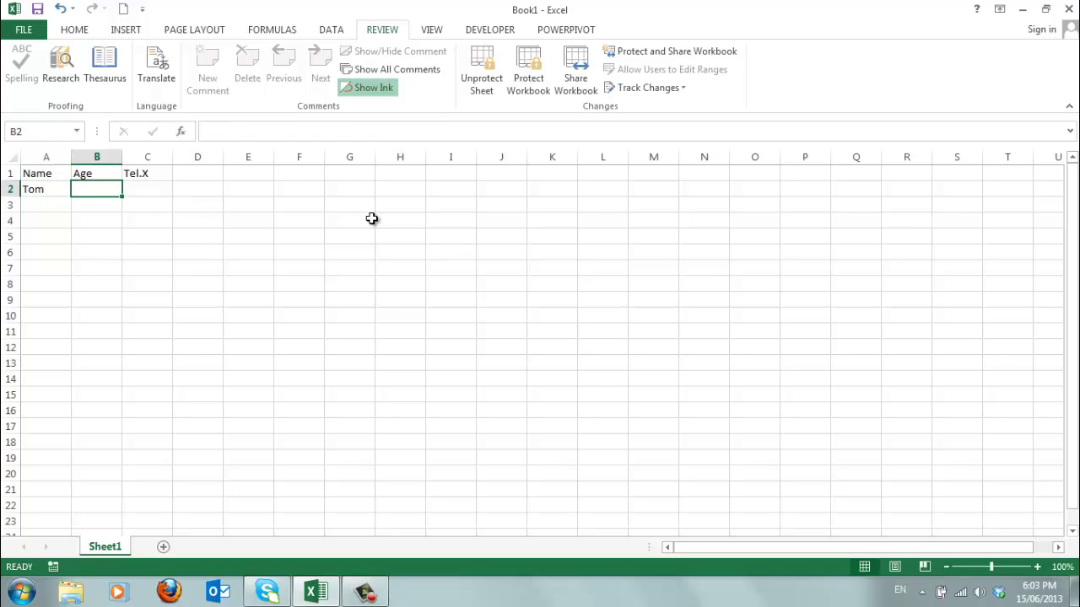
pyautogui.write('45')
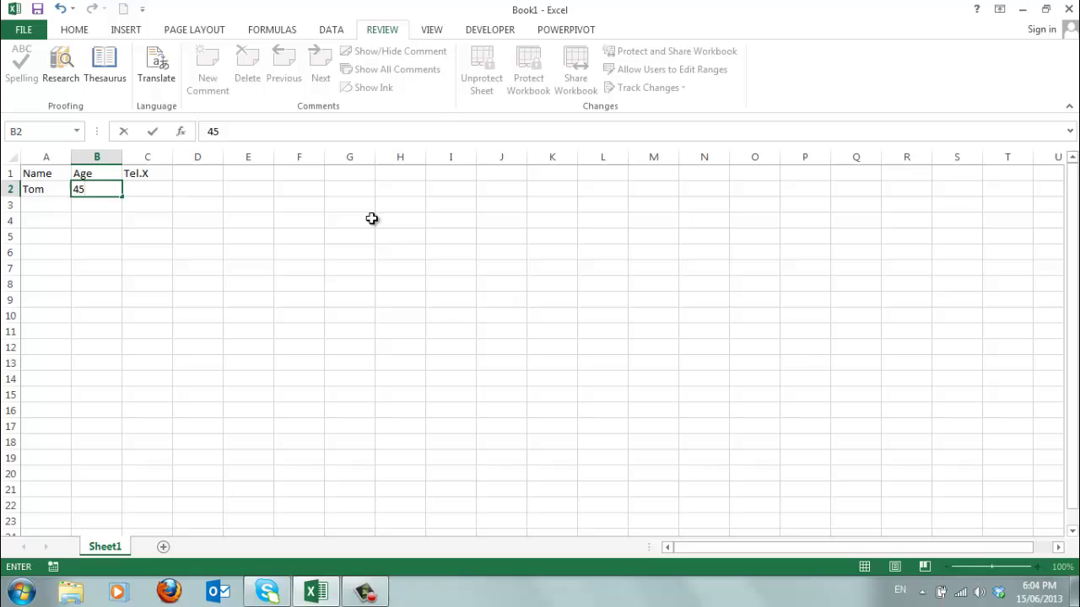
pyautogui.press('Tab')
pyautogui.write('123')
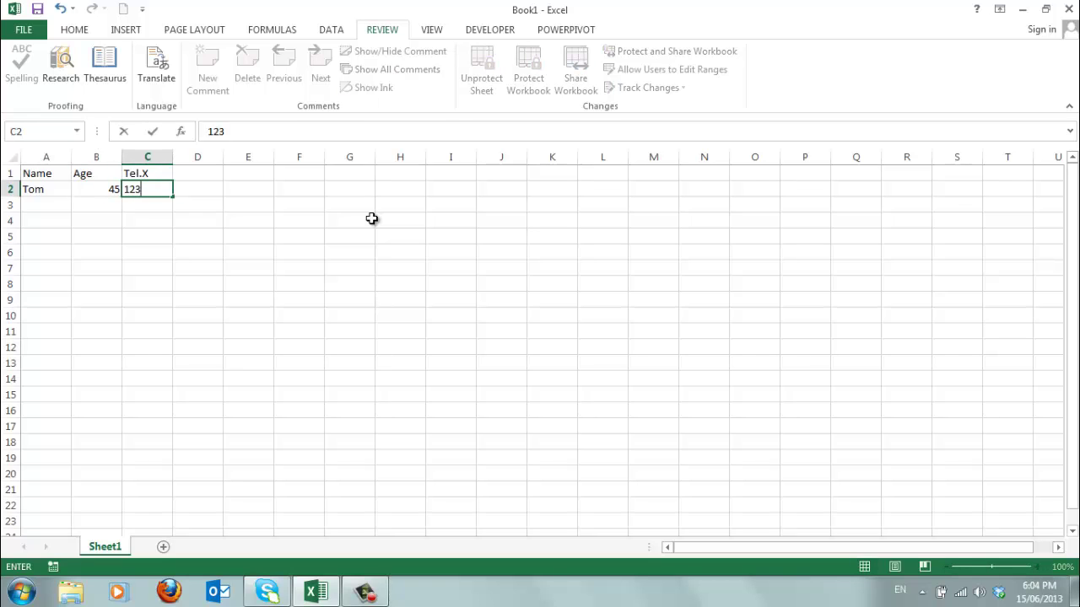
# Step: Enter the second record in row 3: a name, age 34, Tel.X 345
pyautogui.click(49, 205)
pyautogui.write('Ma')
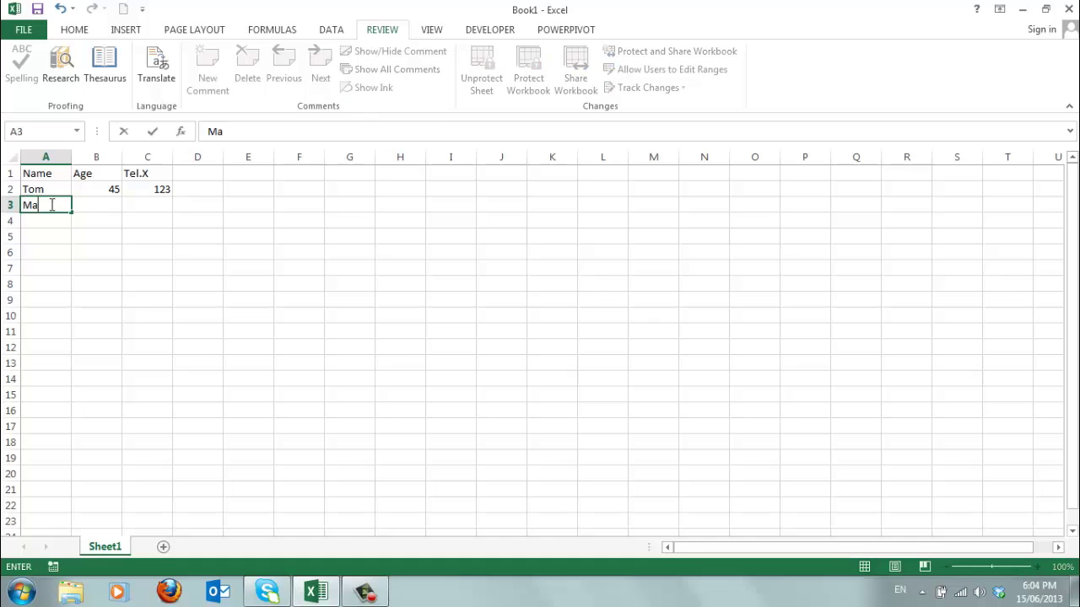
pyautogui.write('ry')
pyautogui.press('Tab')
pyautogui.write('34')
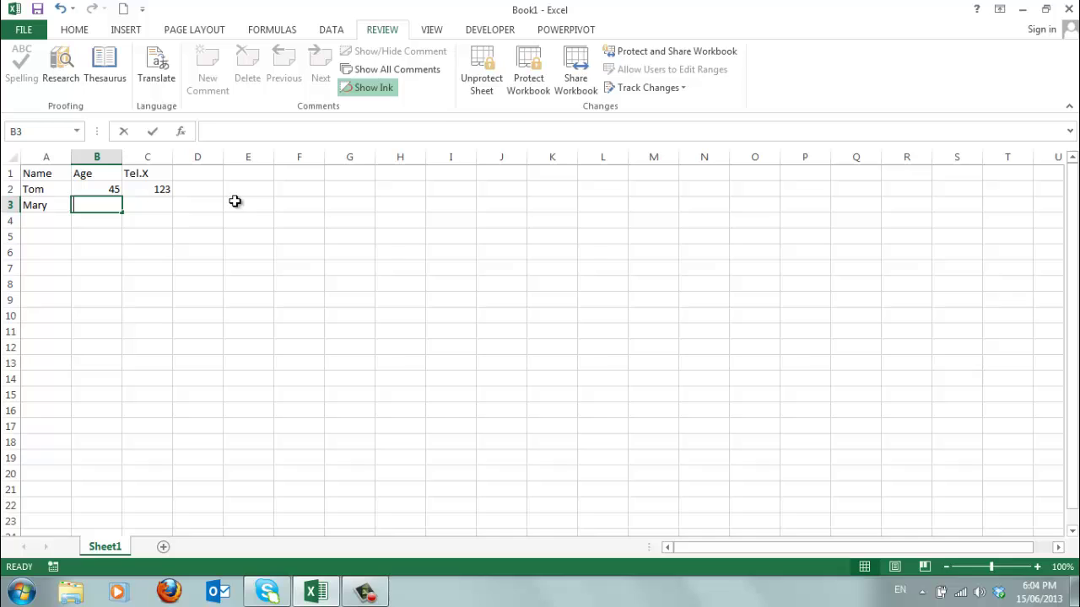
pyautogui.click(147, 207)
pyautogui.write('345')
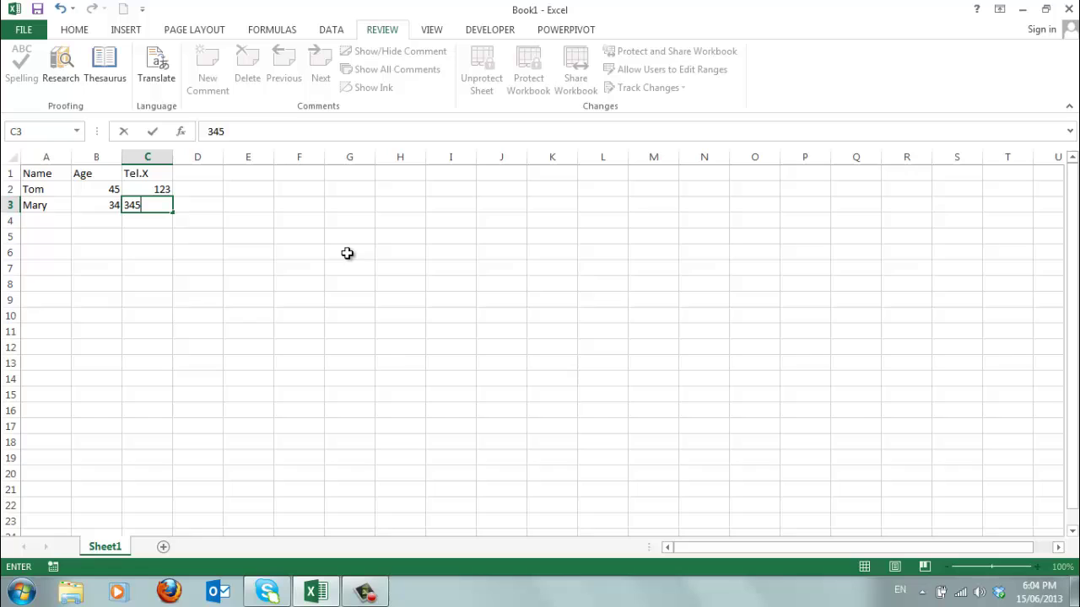
pyautogui.hotkey('ctrl', 'Return')
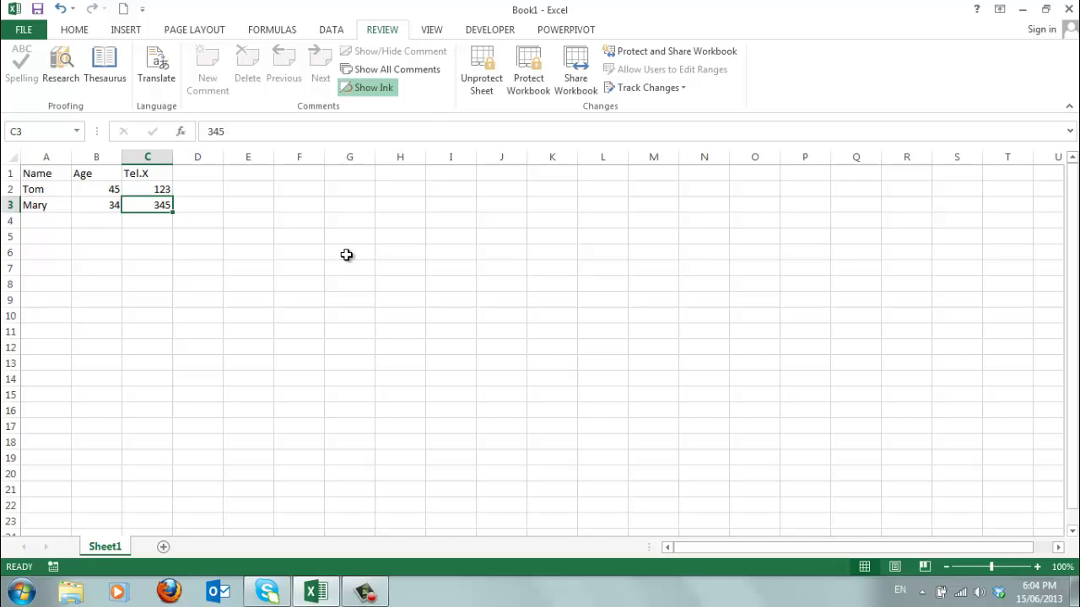
# Step: Unprotect Sheet1 by entering its password, then select an empty cell outside the table
pyautogui.click(484, 63)
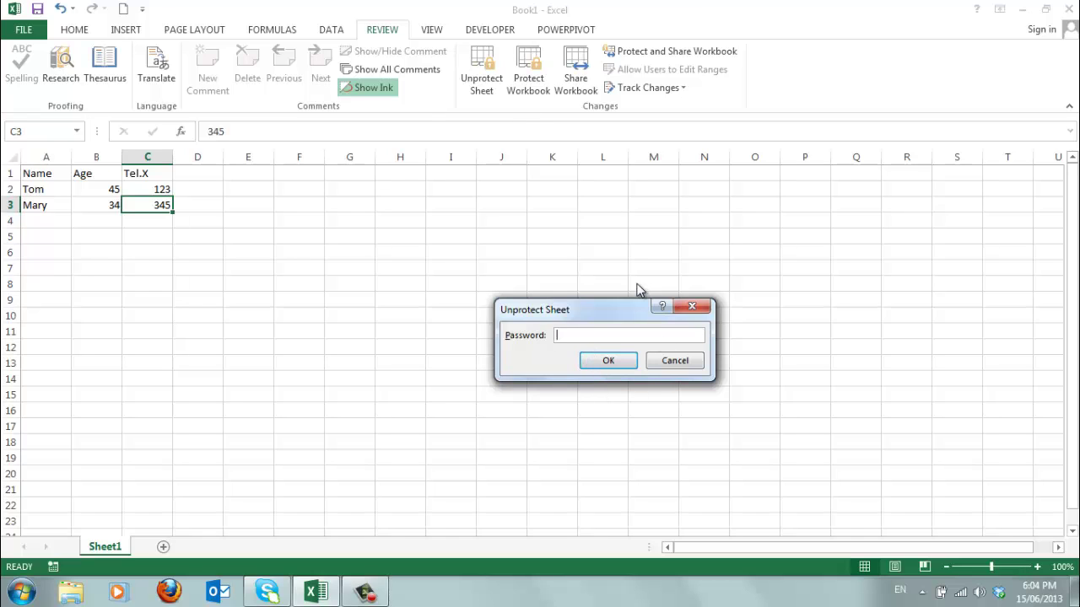
pyautogui.write('2345678')
pyautogui.click(608, 361)
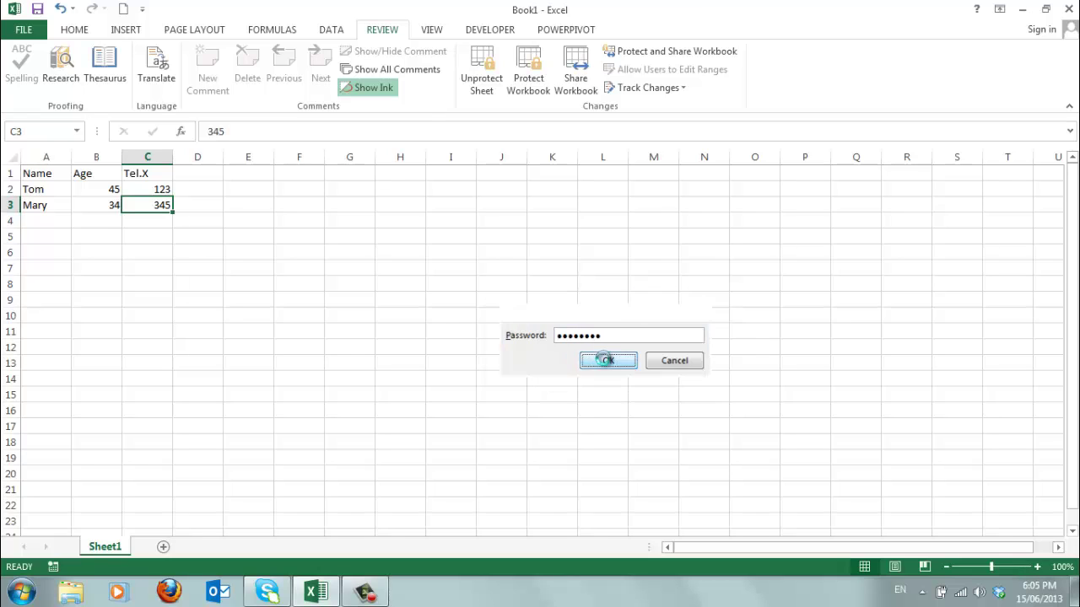
pyautogui.click(501, 251)
# Step: Re-protect Sheet1 with a confirmed password, keeping only unlocked cells selectable
pyautogui.click(559, 300)
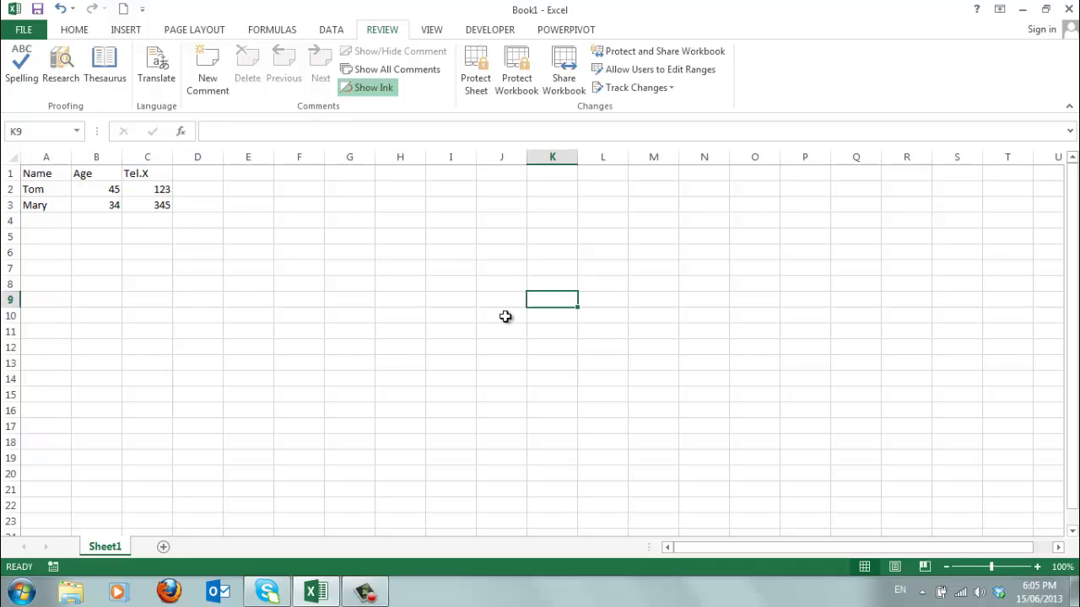
pyautogui.click(481, 320)
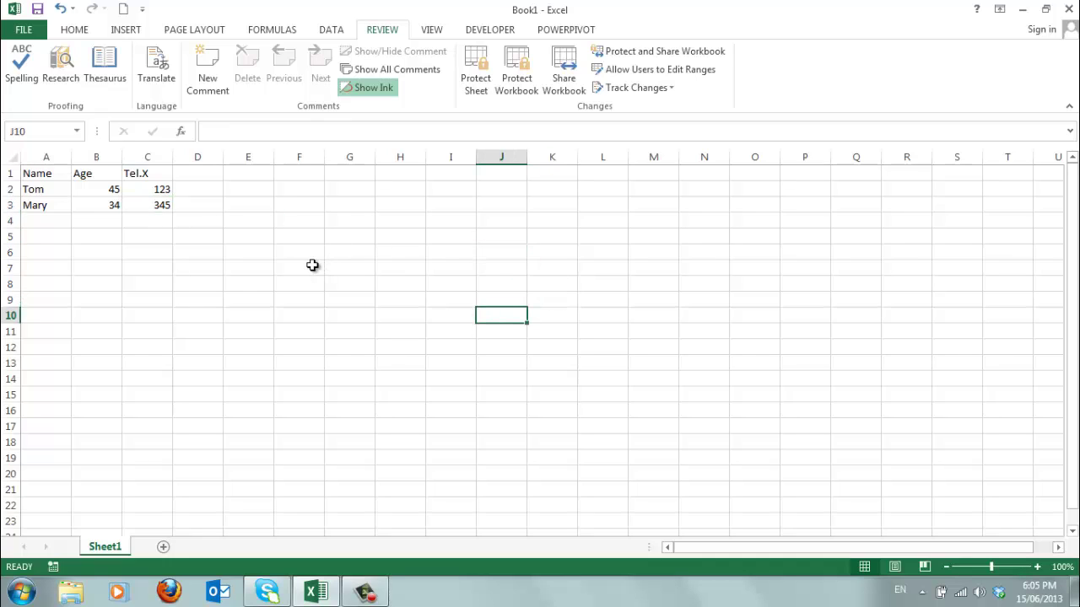
pyautogui.click(478, 67)
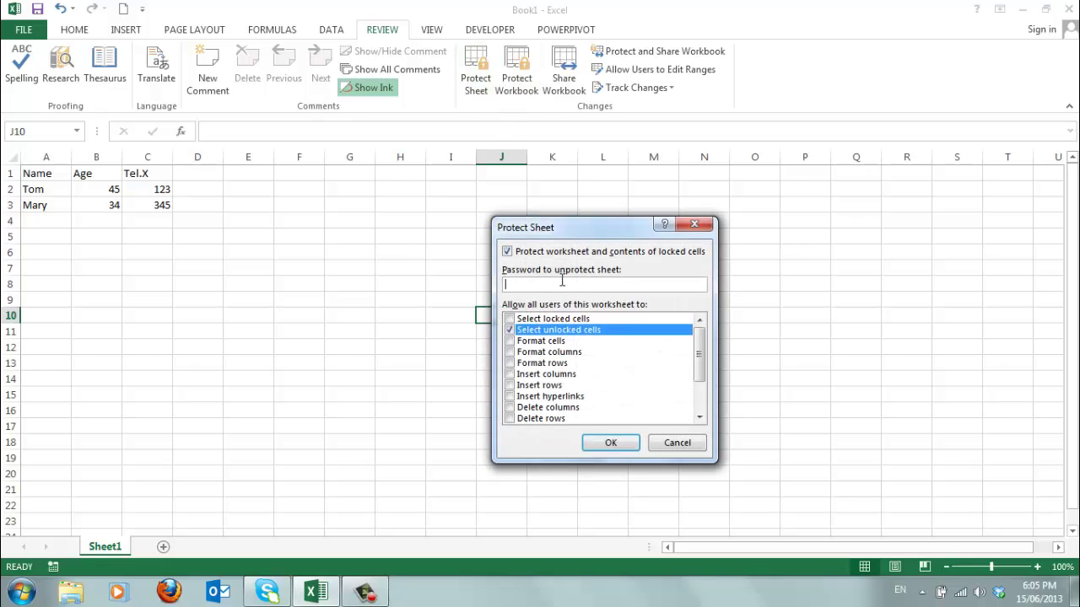
pyautogui.write('••')
pyautogui.click(613, 447)
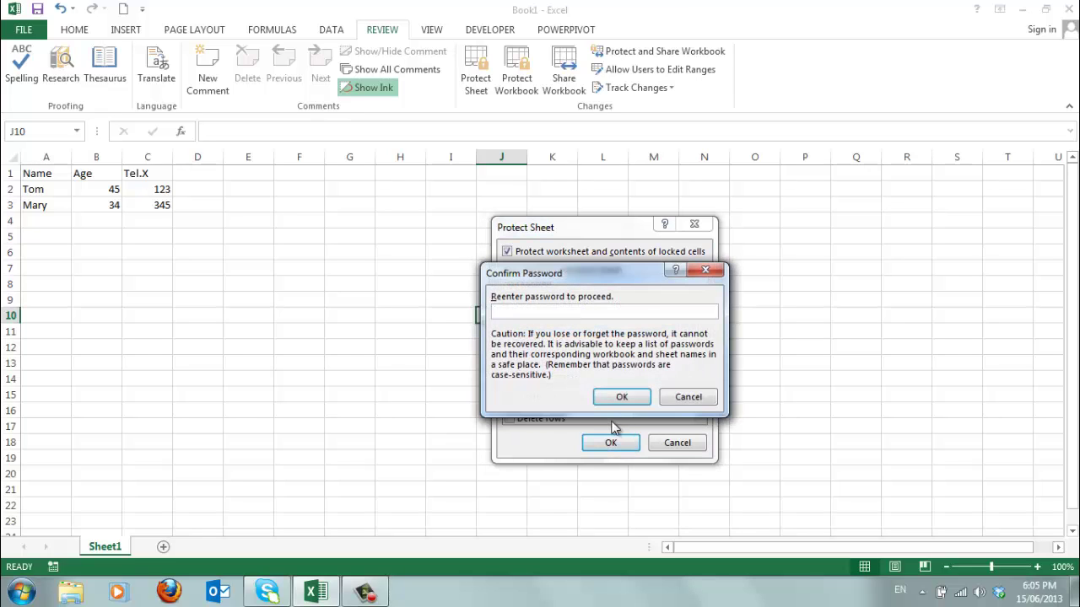
pyautogui.write('••••')
pyautogui.click(615, 395)
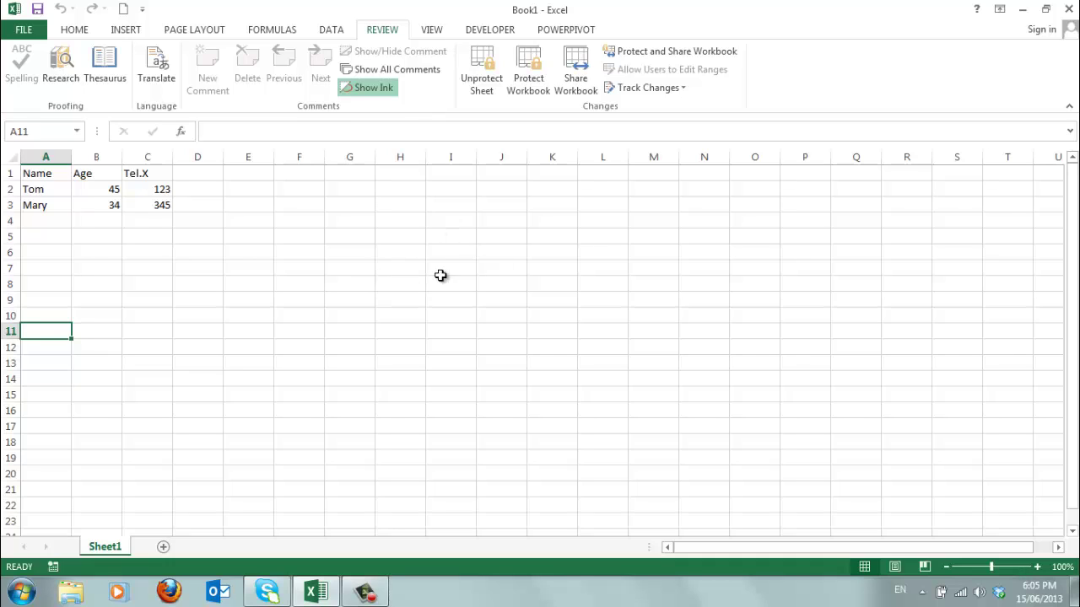
# Step: Enter a third record in row 5: a name, age 50, Tel.X 321
pyautogui.click(44, 238)
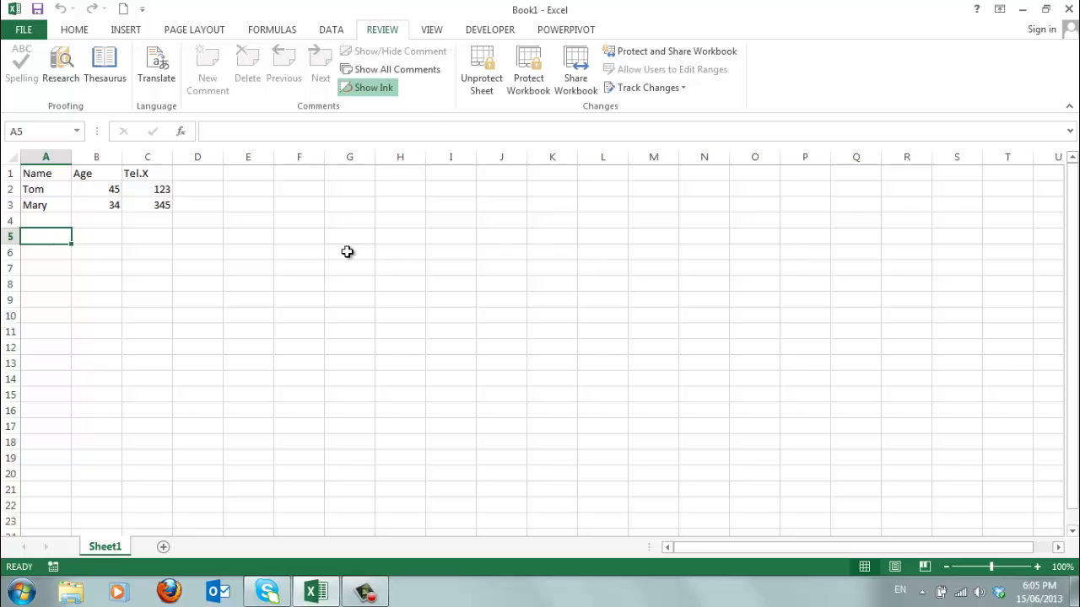
pyautogui.write('Harry')
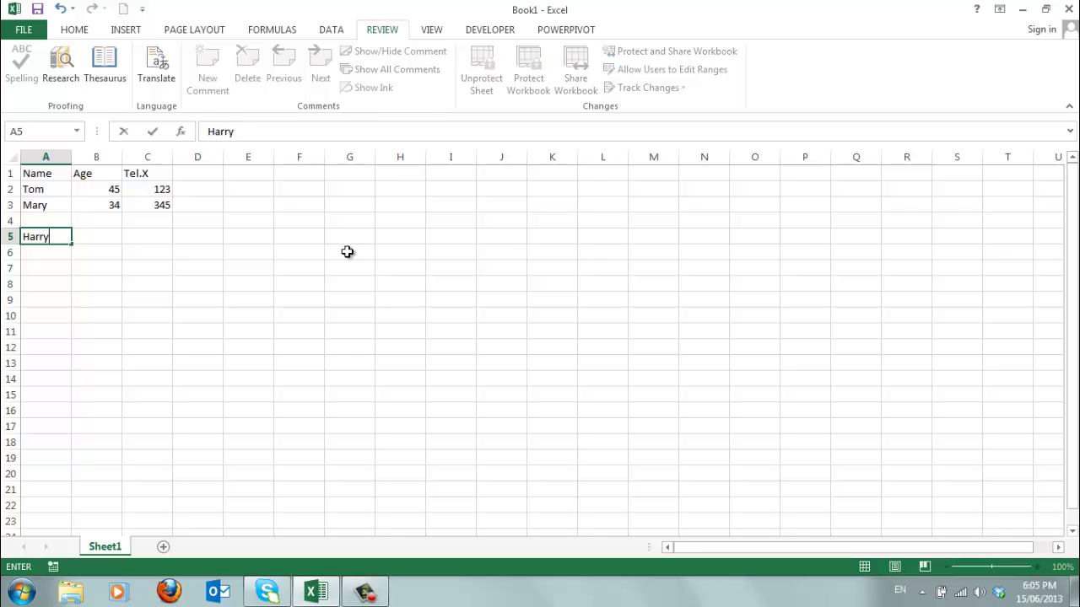
pyautogui.click(98, 234)
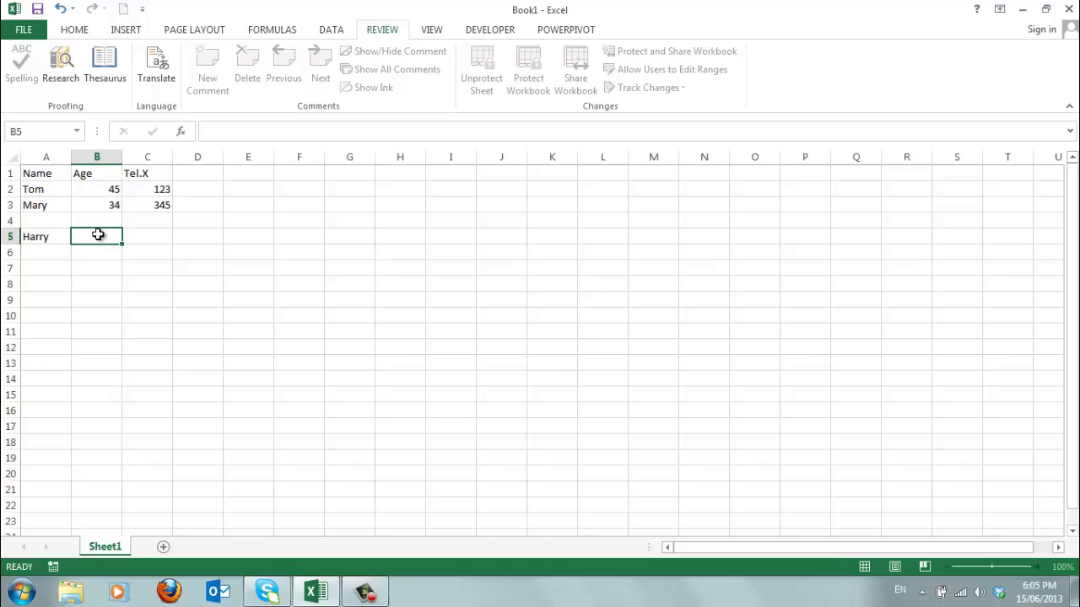
pyautogui.write('50')
pyautogui.click(148, 238)
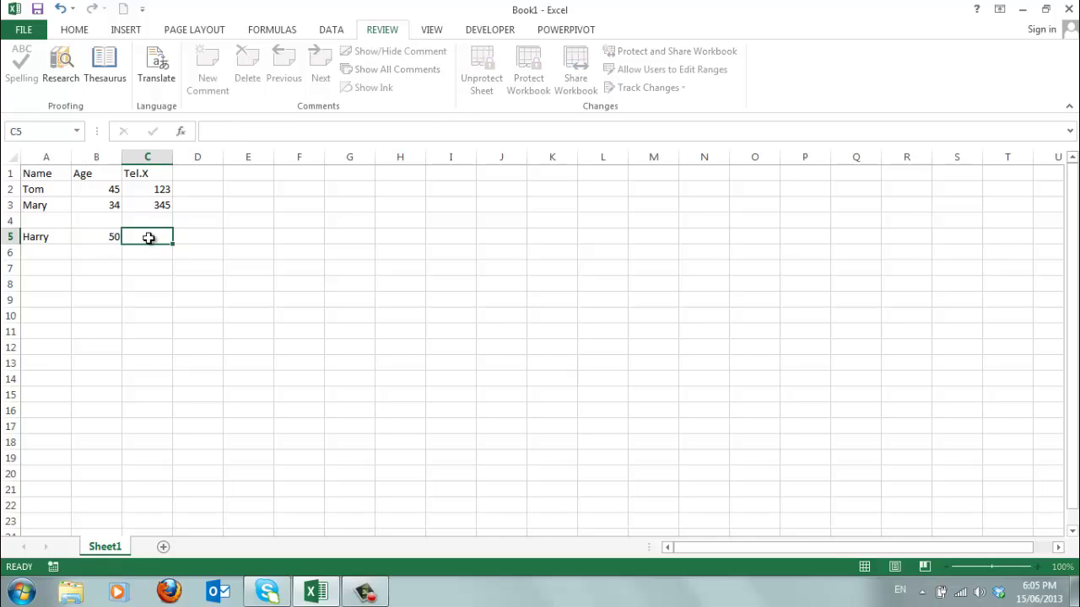
pyautogui.write('321')
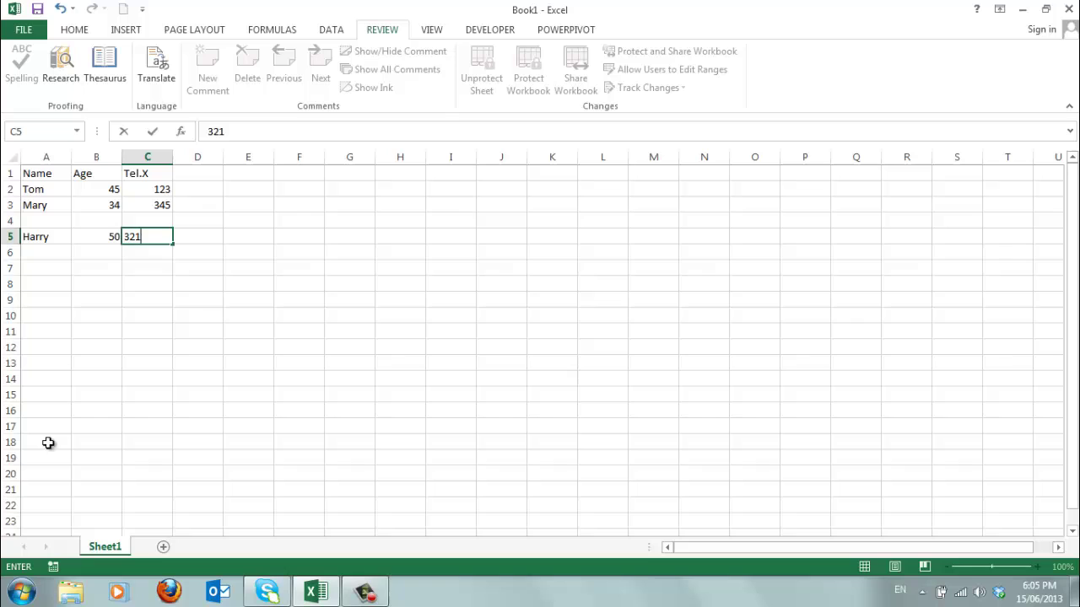
pyautogui.hotkey('ctrl', 'Return')
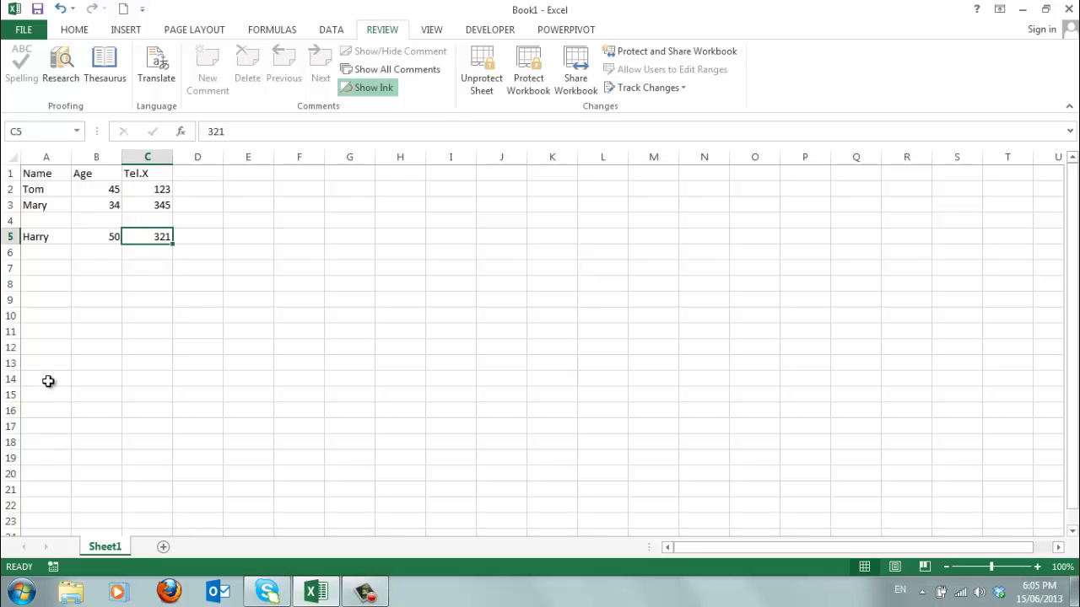
# Step: Check that cells A14 through A17 are still selectable
pyautogui.click(48, 381)
pyautogui.click(39, 394)
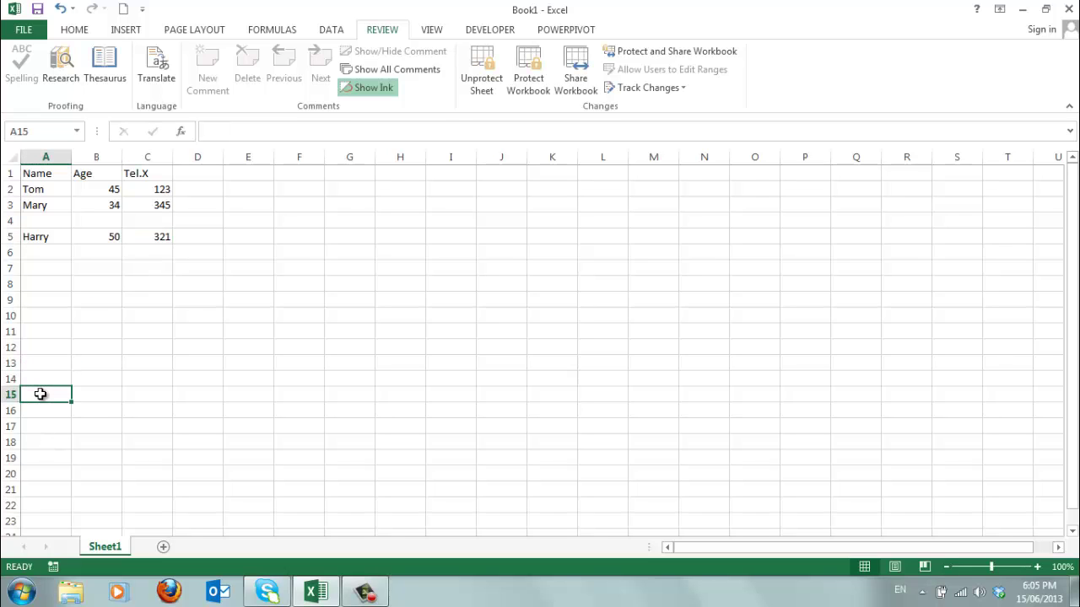
pyautogui.click(46, 413)
pyautogui.click(44, 429)
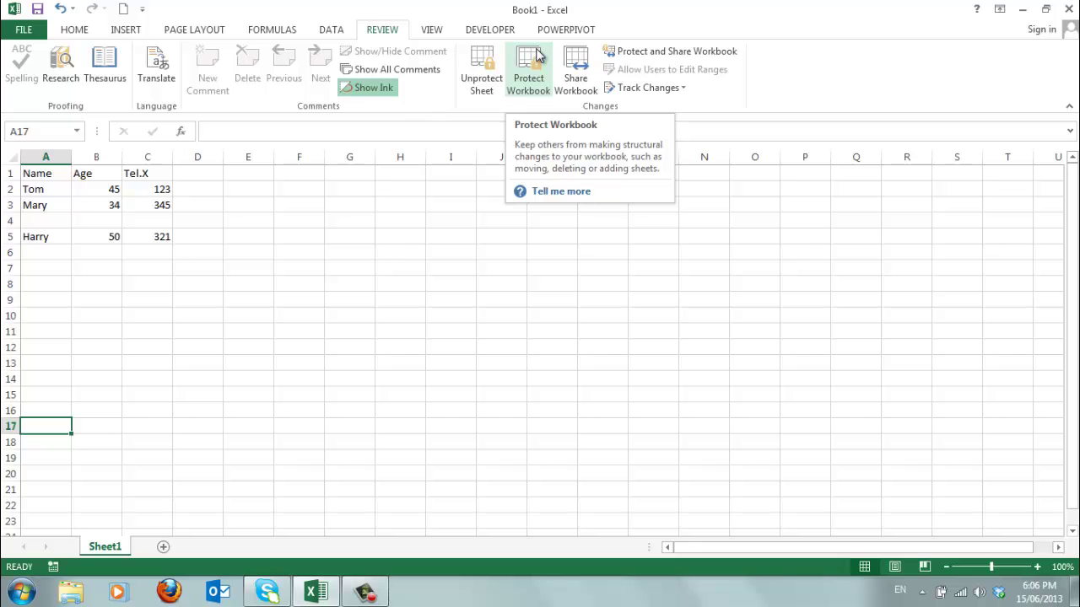
# Step: Protect the workbook structure with no password set
pyautogui.click(532, 62)
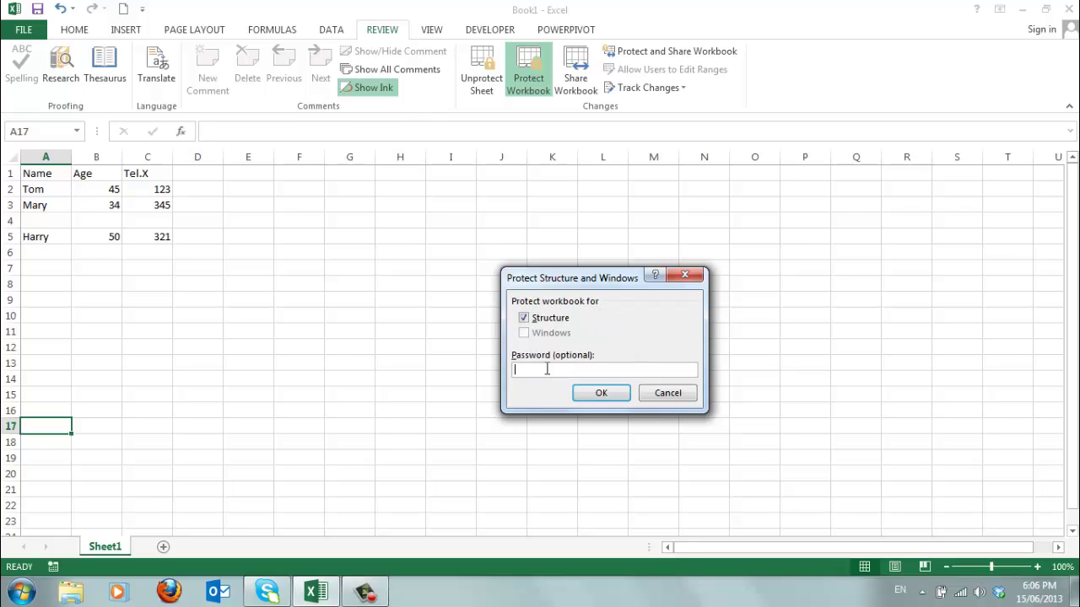
pyautogui.click(603, 394)
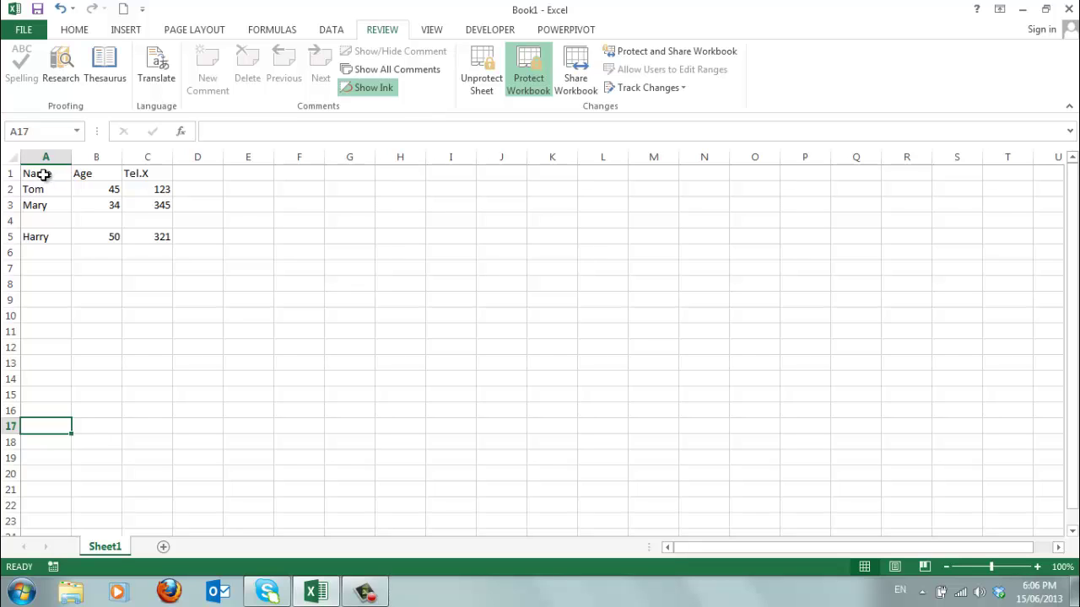
pyautogui.click(530, 68)
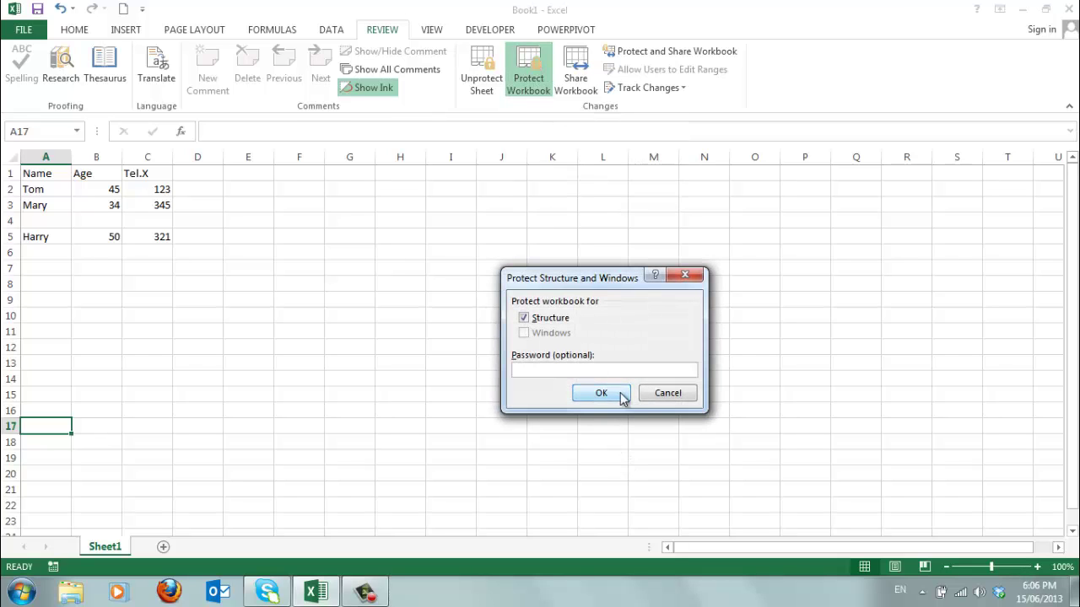
pyautogui.click(667, 393)
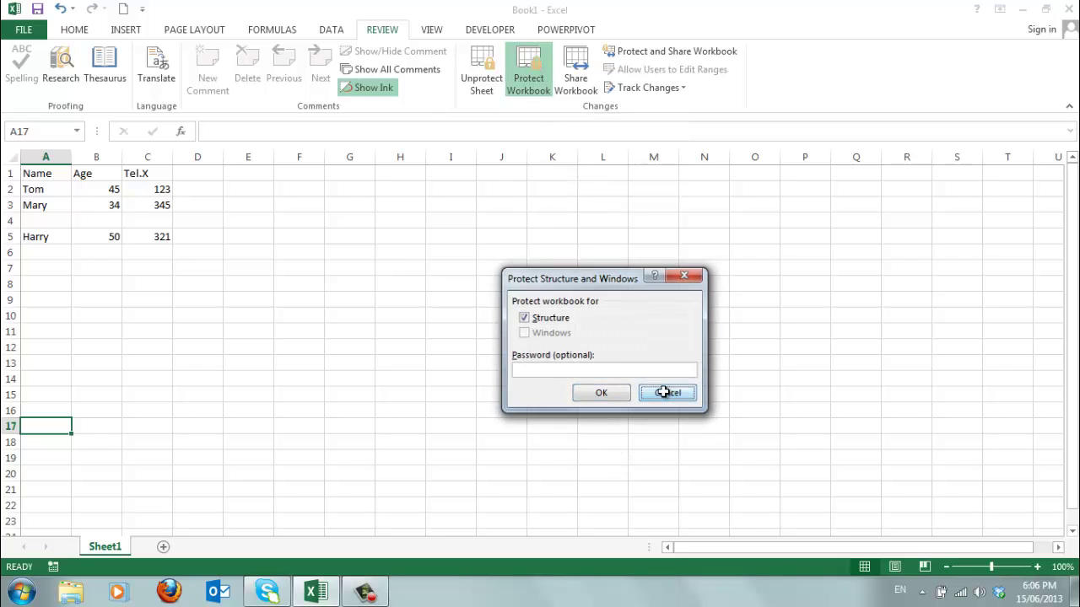
pyautogui.click(46, 268)
pyautogui.click(38, 252)
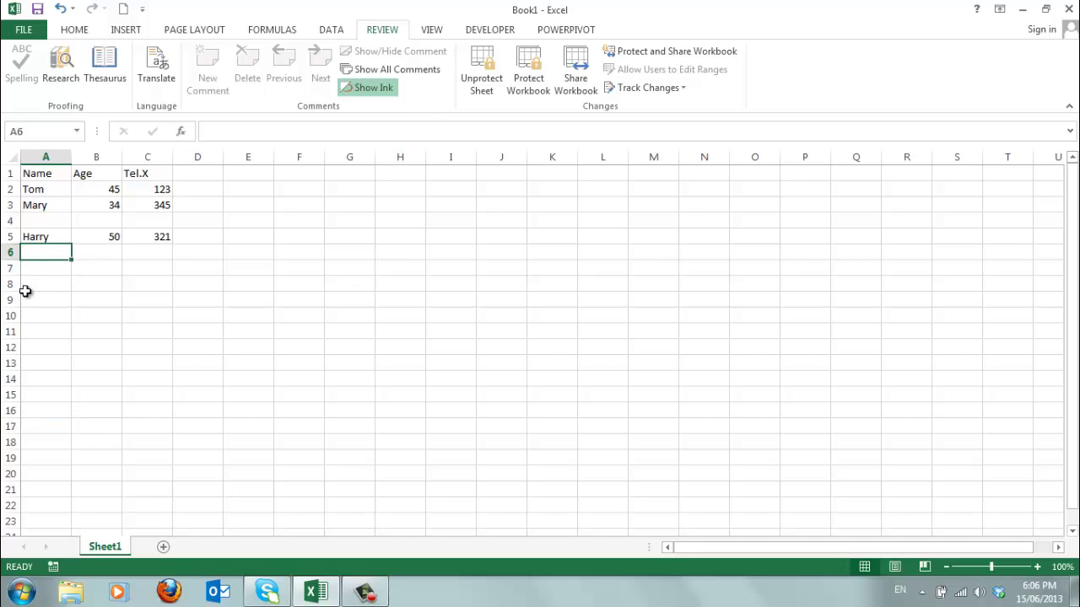
pyautogui.click(46, 298)
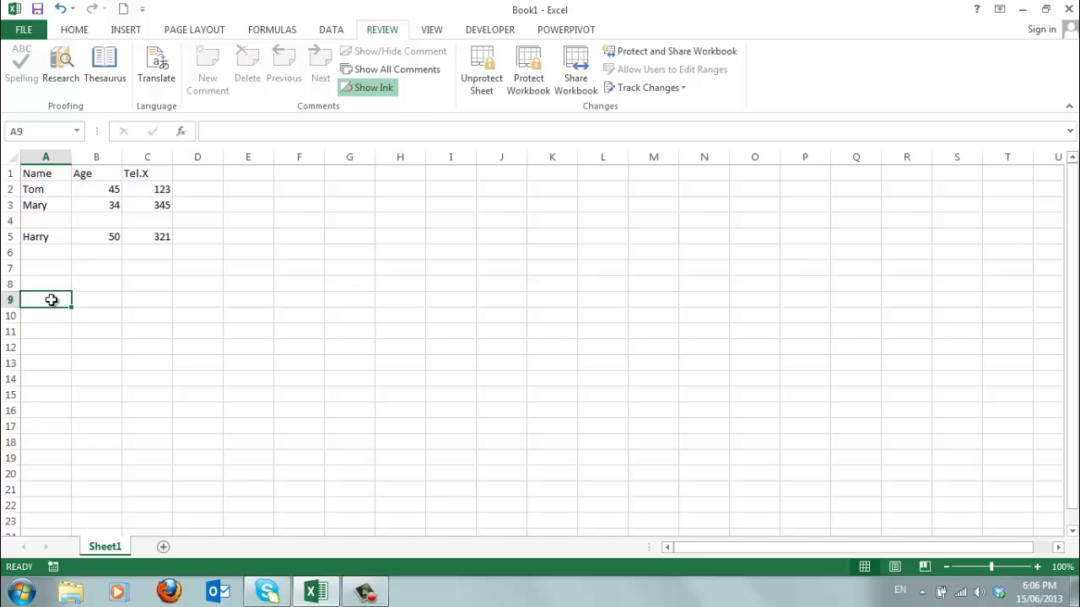
pyautogui.click(41, 191)
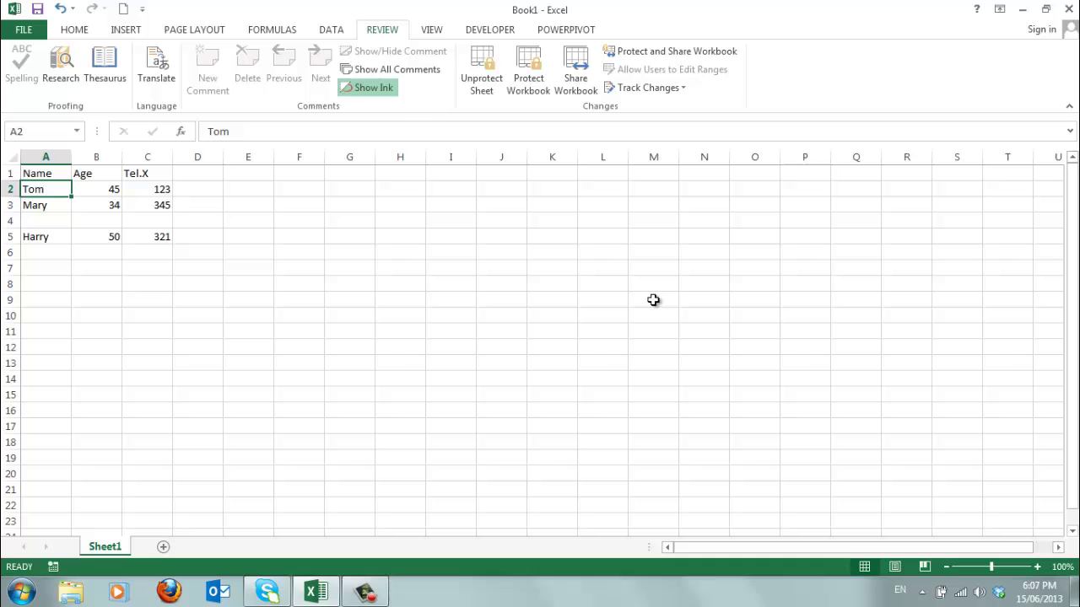
pyautogui.press('Right')
pyautogui.press('Down')
pyautogui.press('Down')
pyautogui.press('Down')
pyautogui.press('Down')
pyautogui.press('Down')
pyautogui.press('Down')
pyautogui.press('Down')
pyautogui.press('Down')
pyautogui.press('Down')
pyautogui.press('Down')
pyautogui.press('Down')
pyautogui.press('Down')
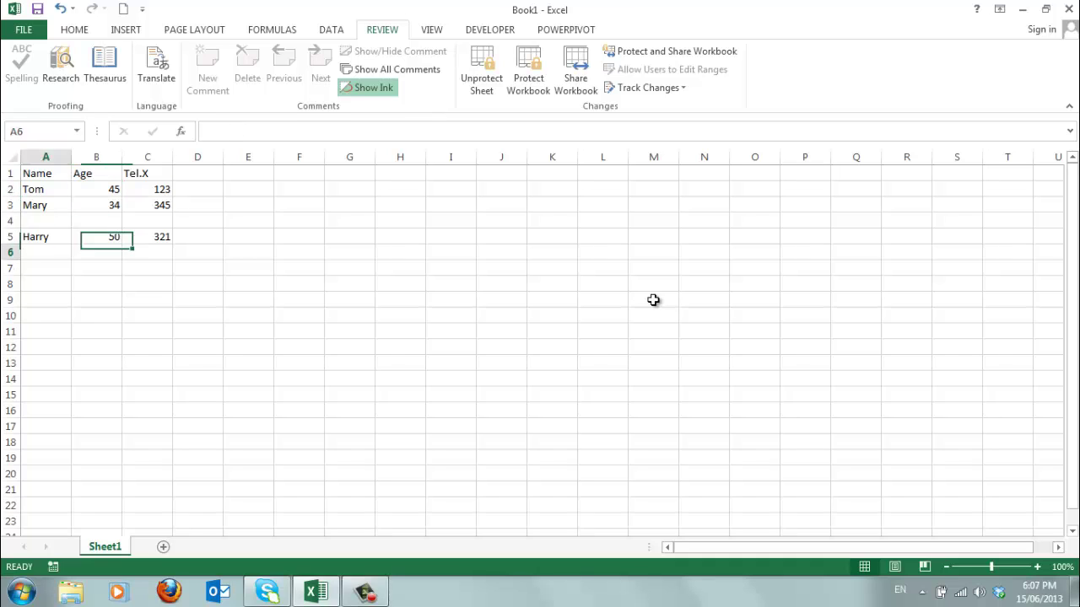
pyautogui.press('Left')
pyautogui.hotkey('ctrl', 'Up')
pyautogui.hotkey('ctrl', 'Right')
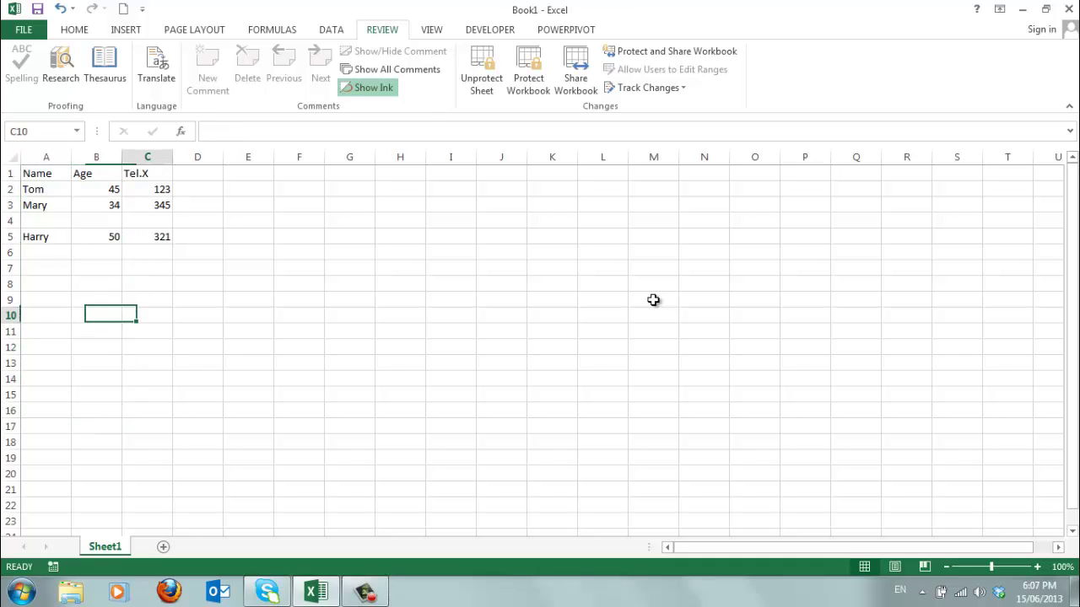
pyautogui.hotkey('ctrl', 'Left')
pyautogui.hotkey('ctrl', 'Right')
pyautogui.hotkey('ctrl', 'Left')
pyautogui.press('Down')
pyautogui.press('Down')
pyautogui.press('Down')
pyautogui.press('Down')
pyautogui.press('Down')
pyautogui.press('Down')
pyautogui.press('Right')
pyautogui.press('Right')
pyautogui.press('Down')
pyautogui.press('Down')
pyautogui.press('Down')
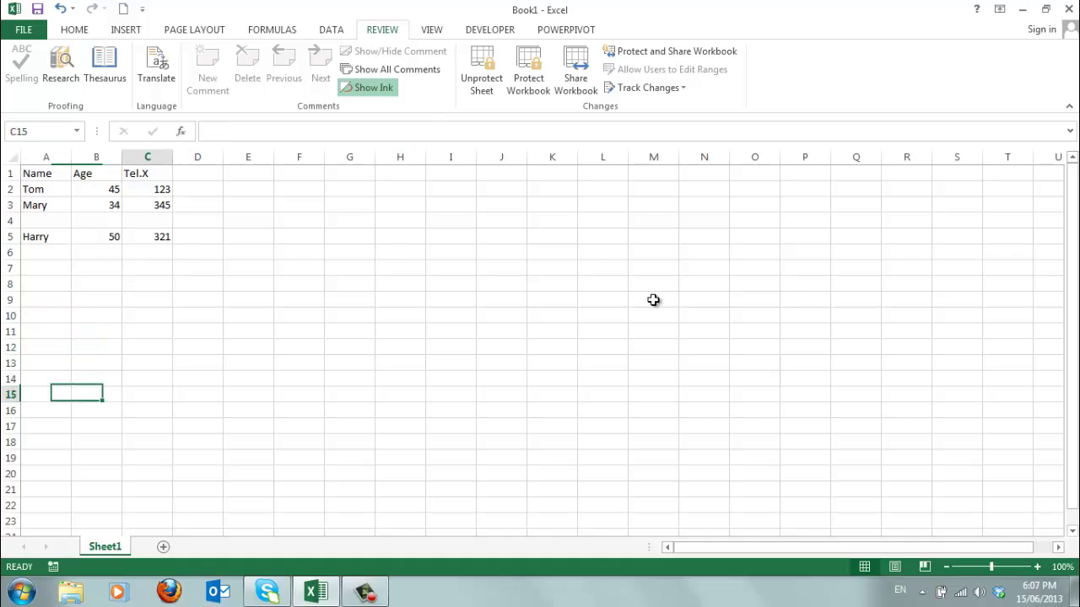
pyautogui.press('Left')
pyautogui.press('Left')
pyautogui.hotkey('ctrl', 'Up')
pyautogui.hotkey('ctrl', 'Right')
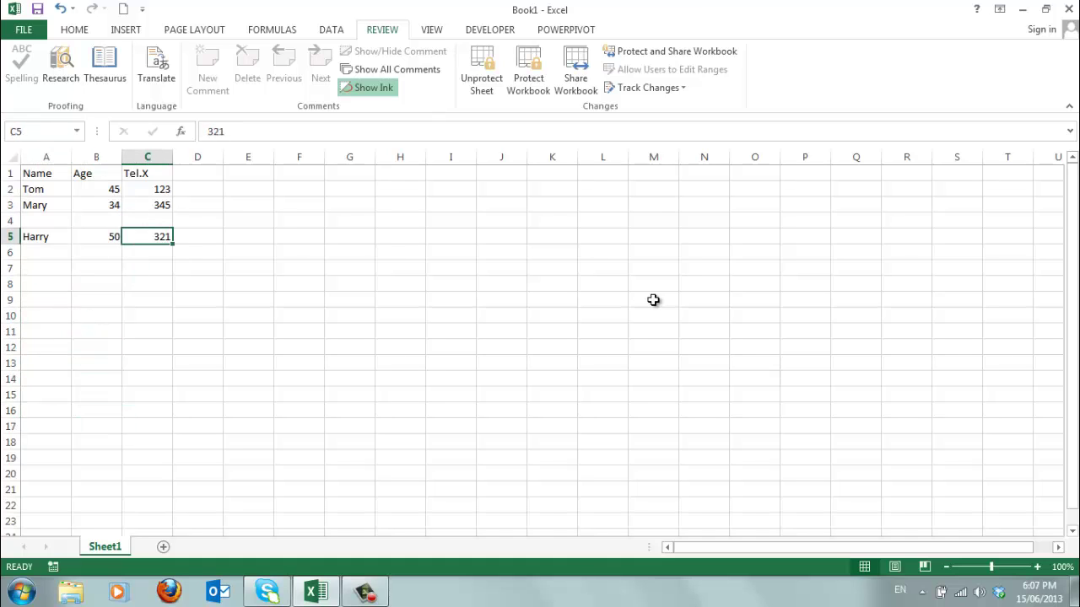